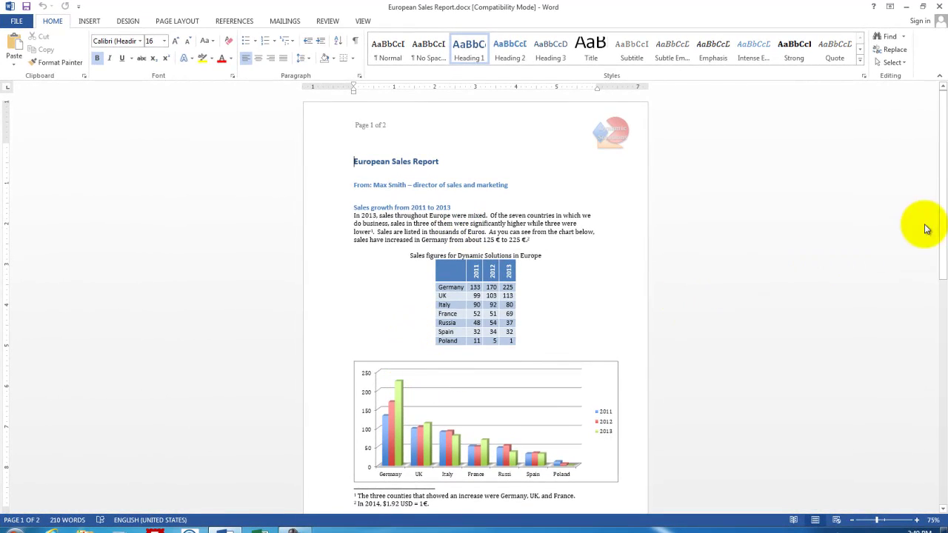
Maximize the Word start screen and create a new blank document, Document1
{"action": "left_click_drag", "start_coordinate": [946, 220], "coordinate": [945, 304]}
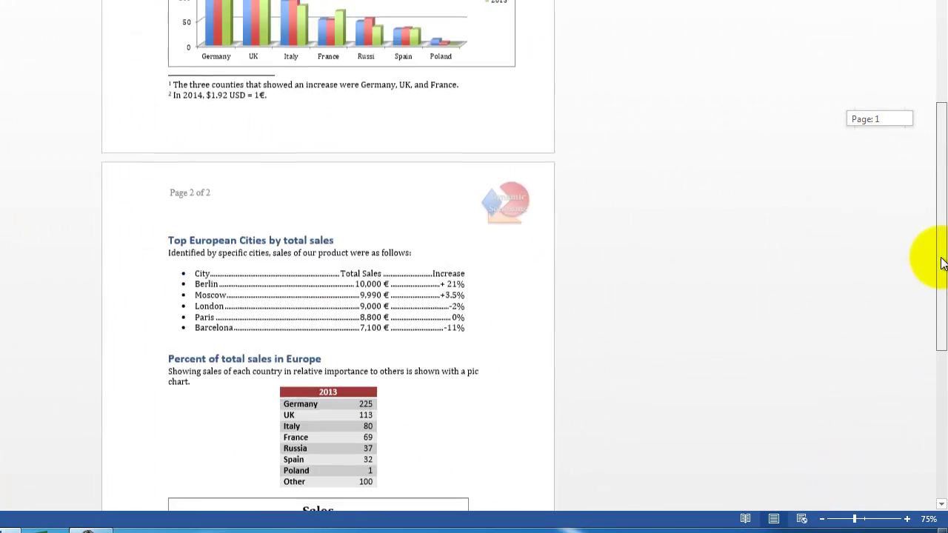
{"action": "left_click_drag", "start_coordinate": [942, 263], "coordinate": [921, 222]}
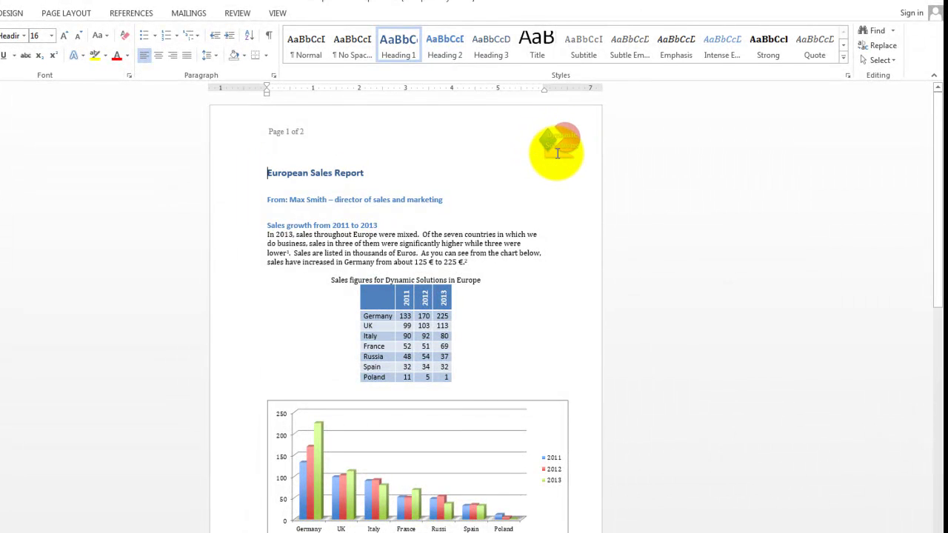
{"action": "left_click", "coordinate": [430, 262]}
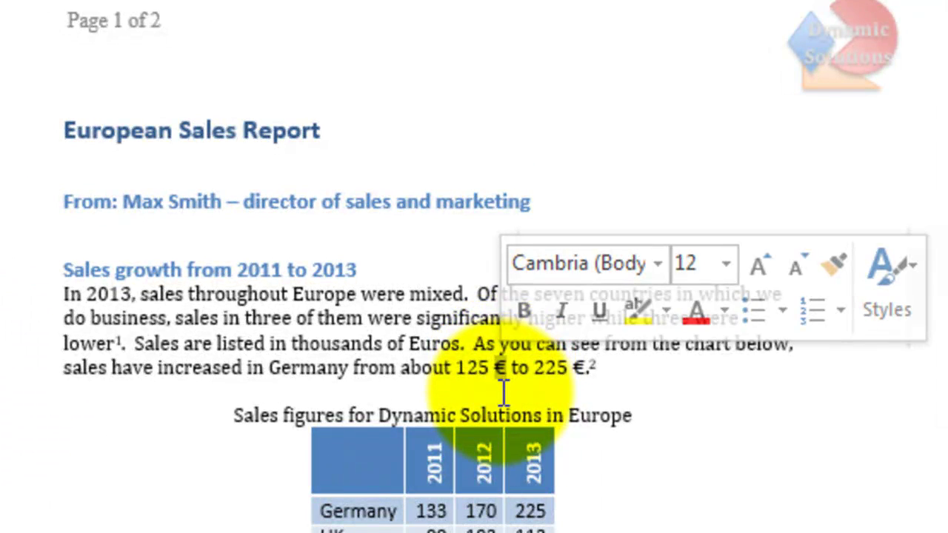
{"action": "left_click", "coordinate": [455, 366]}
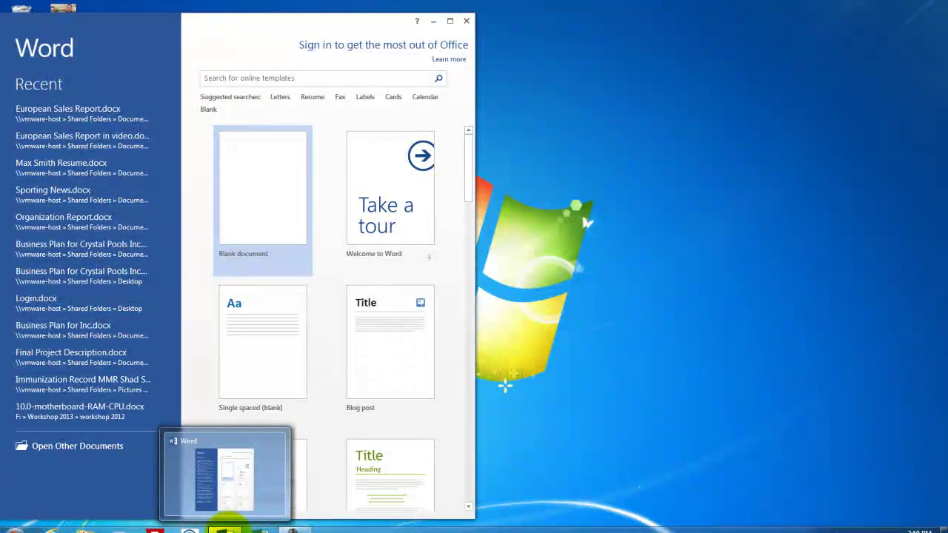
{"action": "left_click", "coordinate": [449, 21]}
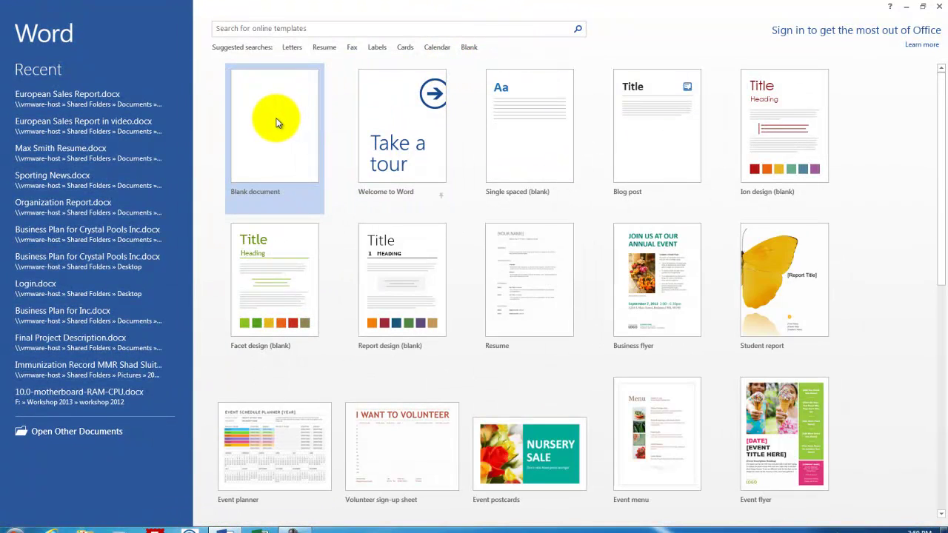
{"action": "left_click", "coordinate": [279, 120]}
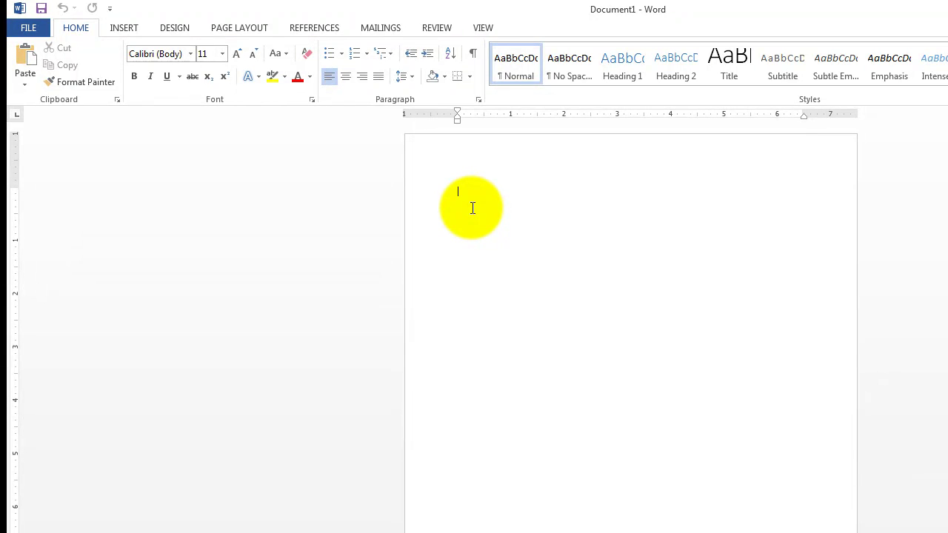
Type the 'European Sales Report' title, From line, heading and the Germany 125-to-225 paragraph
{"action": "type", "text": "Eu"}
{"action": "key", "text": "BackSpace"}
{"action": "type", "text": "ropean Sales Report"}
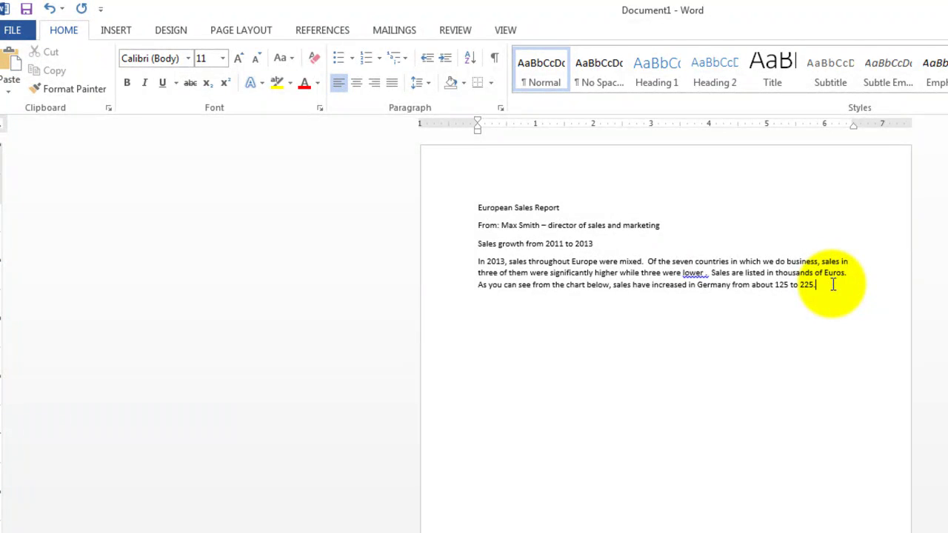
{"action": "left_click", "coordinate": [790, 286]}
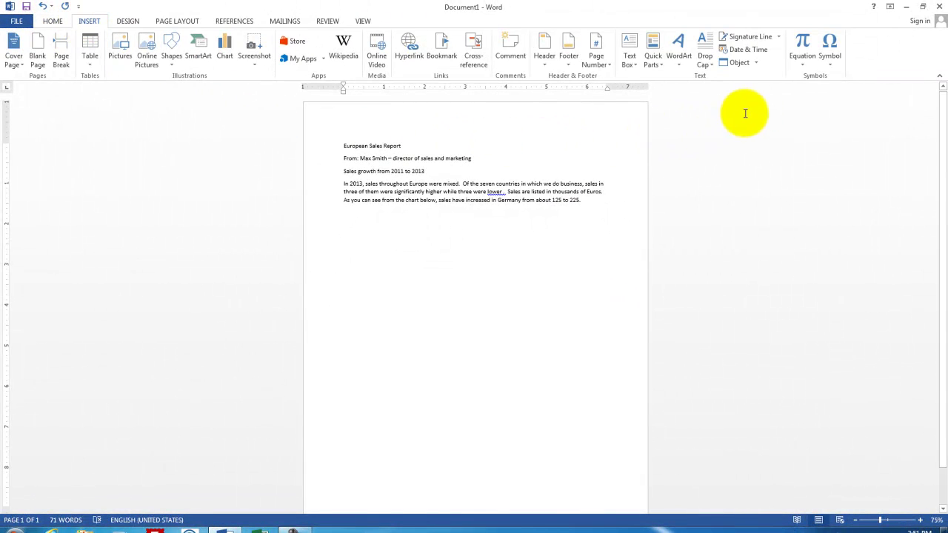
Insert euro signs after 125 and 225 so the paragraph reads 125€ to 225€
{"action": "left_click", "coordinate": [831, 59]}
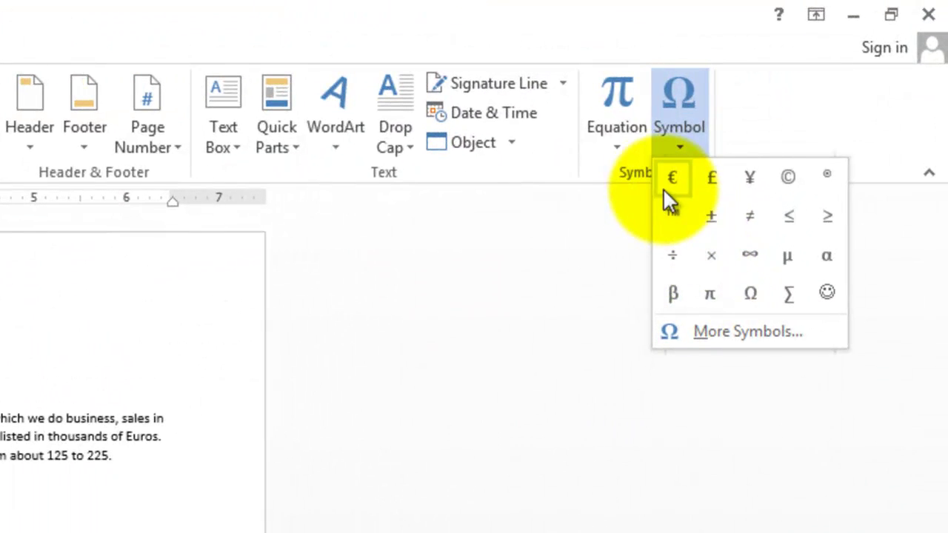
{"action": "left_click", "coordinate": [672, 179]}
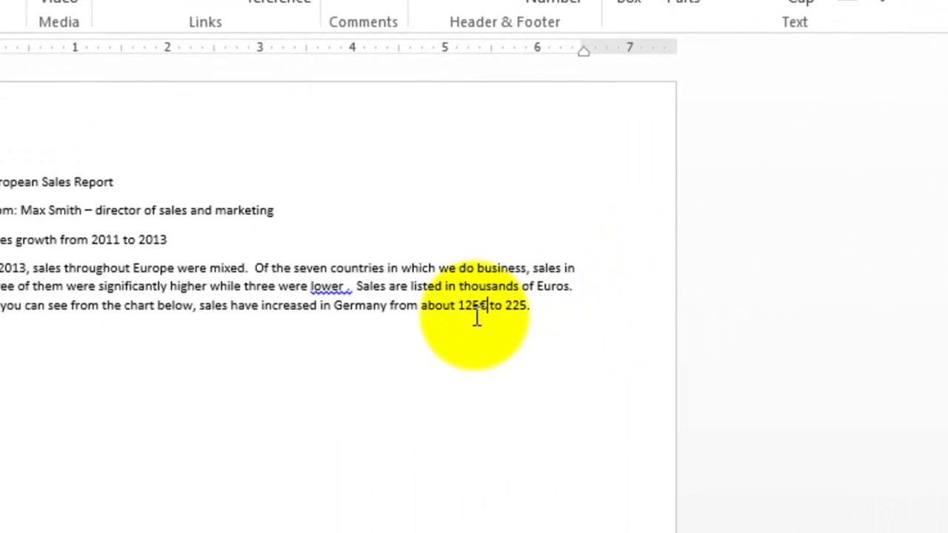
{"action": "left_click", "coordinate": [523, 306]}
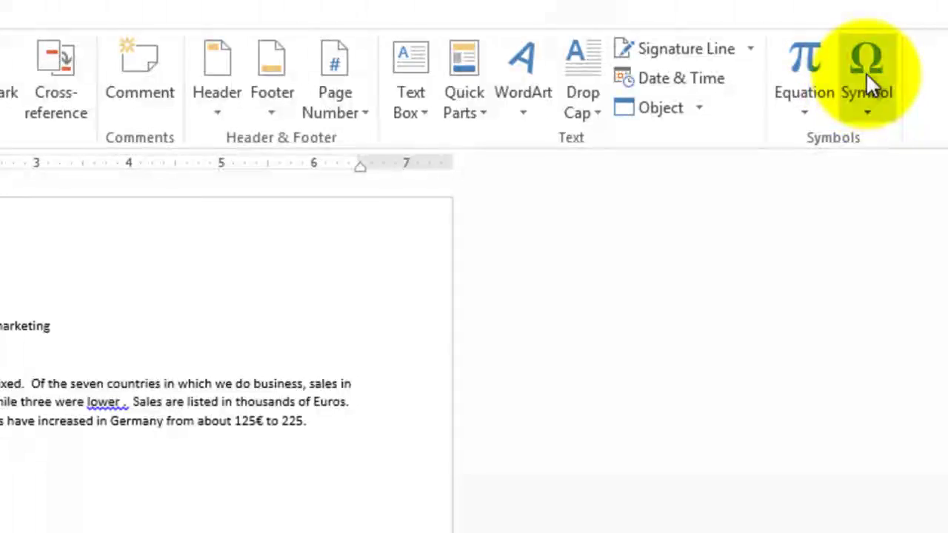
{"action": "left_click", "coordinate": [866, 72]}
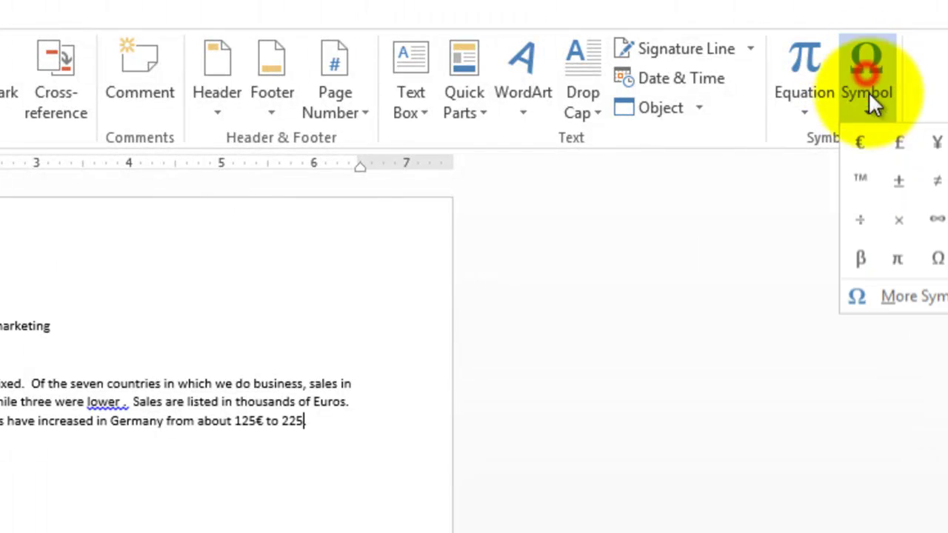
{"action": "left_click", "coordinate": [863, 143]}
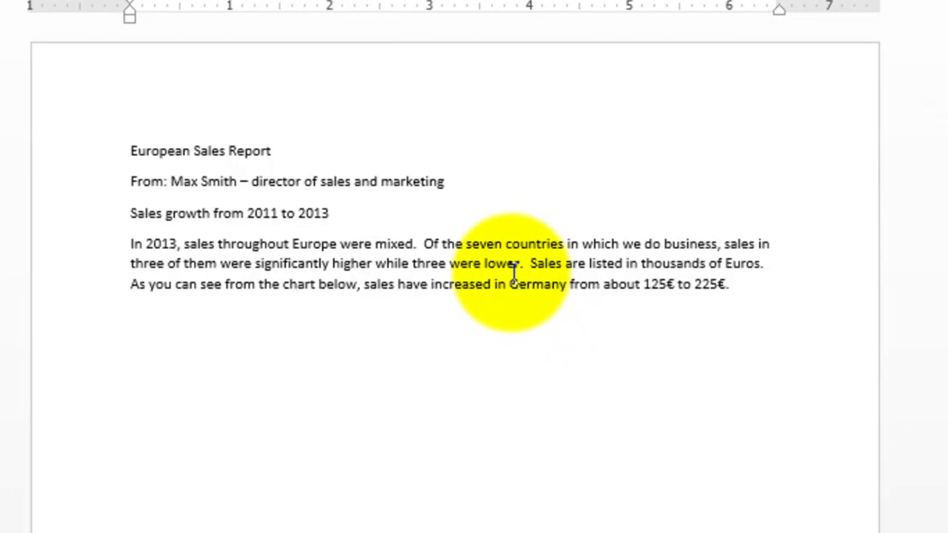
Add footnote 1 after 'lower': 'The three counties that showed an increase were Germany, UK, and France.'
{"action": "left_click", "coordinate": [518, 262]}
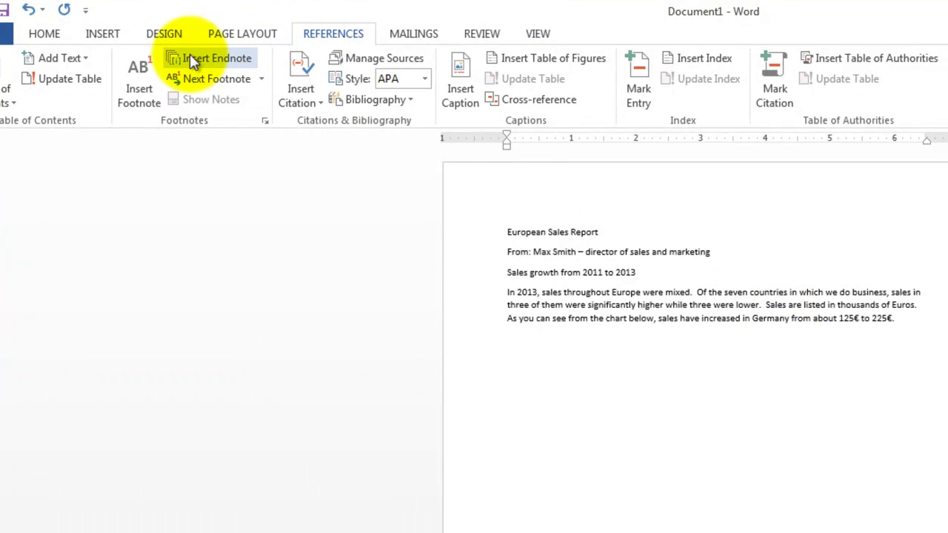
{"action": "left_click", "coordinate": [139, 78]}
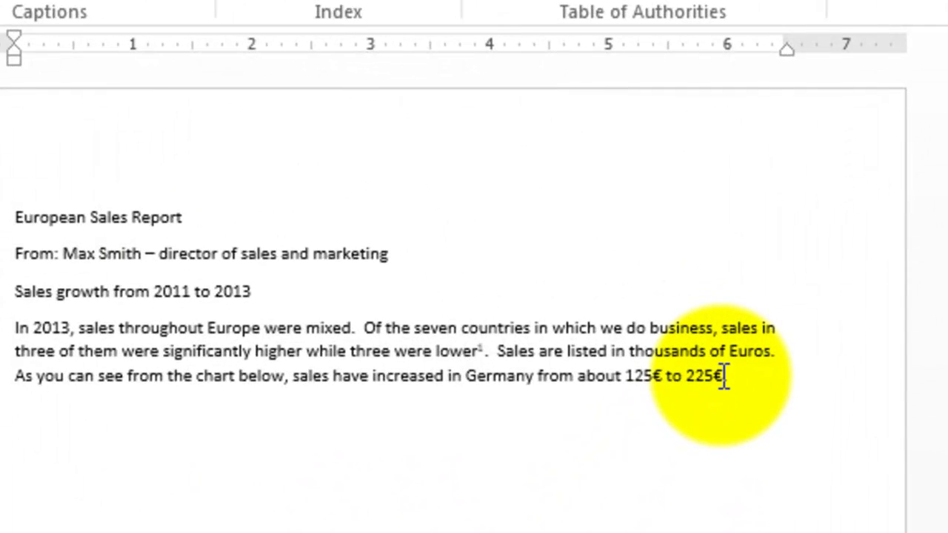
Add a period after 225€ and insert the second footnote there
{"action": "left_click", "coordinate": [720, 377]}
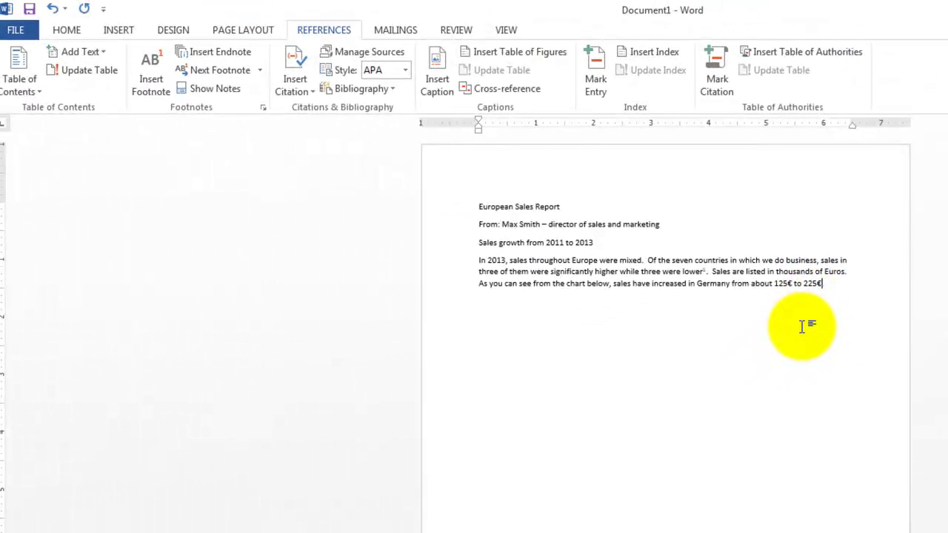
{"action": "type", "text": "."}
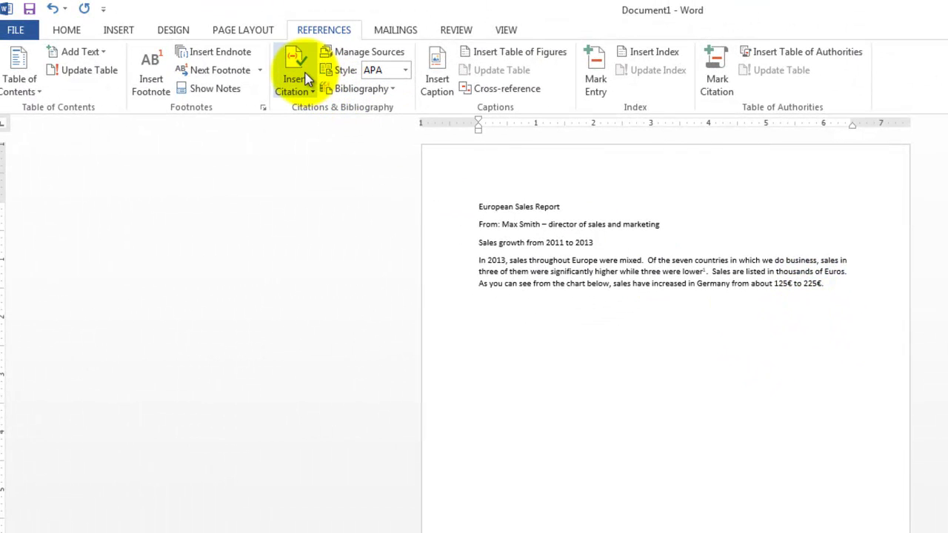
{"action": "left_click", "coordinate": [152, 67]}
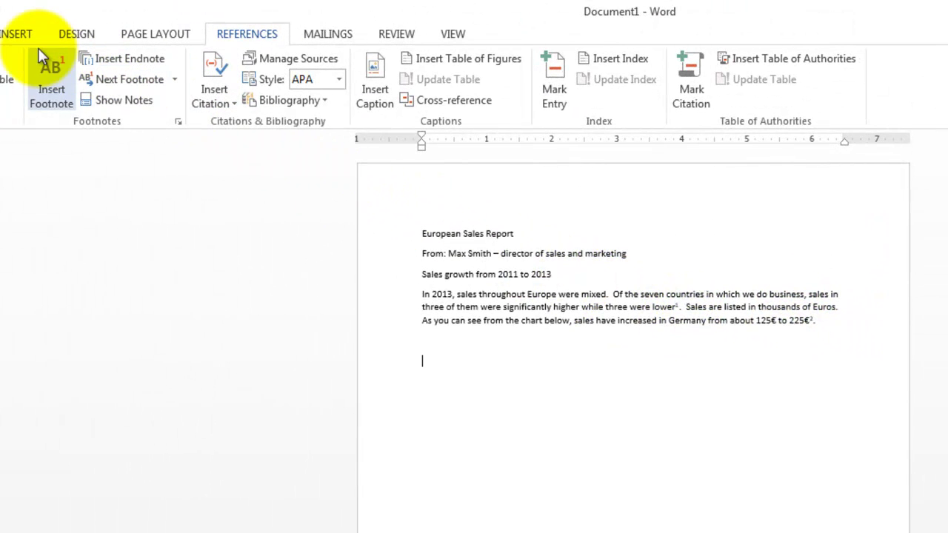
Insert a plain 2-D Clustered Column chart with placeholder data below the paragraph
{"action": "left_click", "coordinate": [17, 37]}
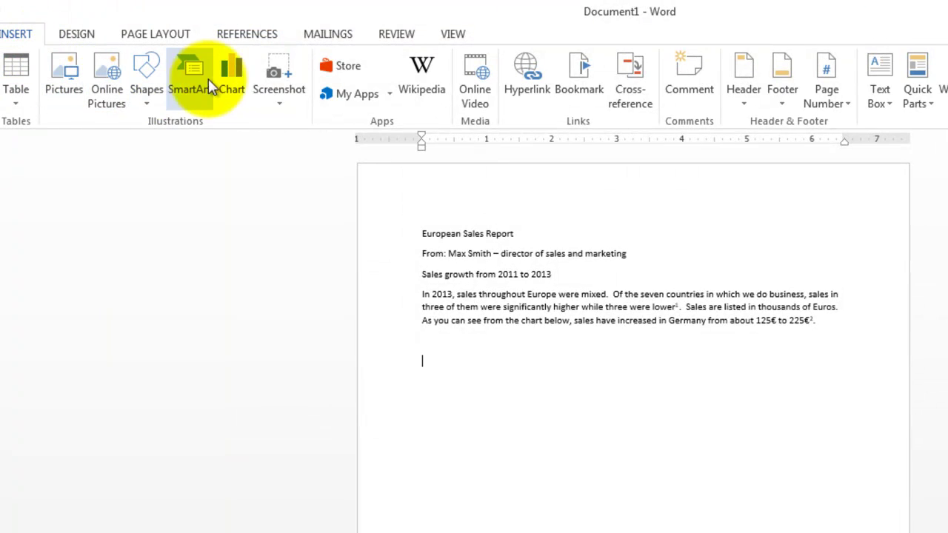
{"action": "left_click", "coordinate": [231, 77]}
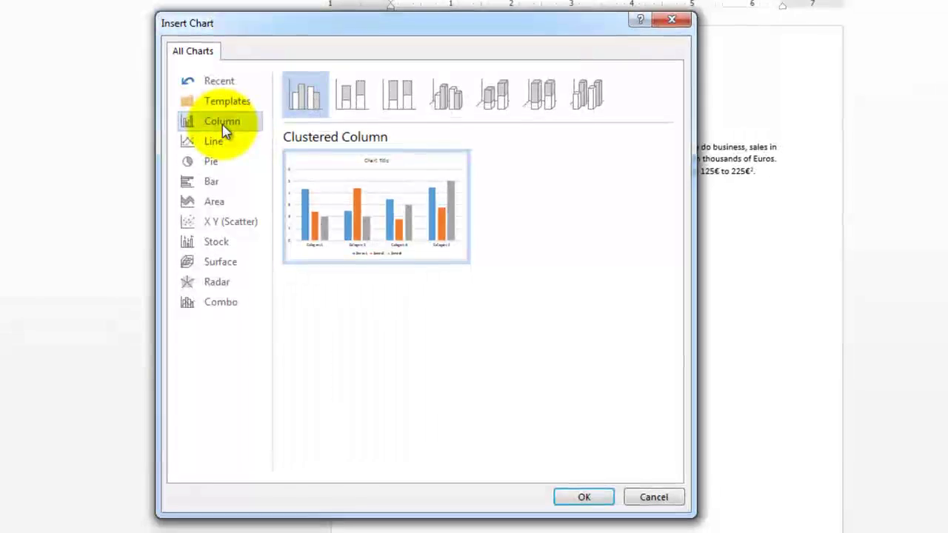
{"action": "left_click", "coordinate": [234, 203]}
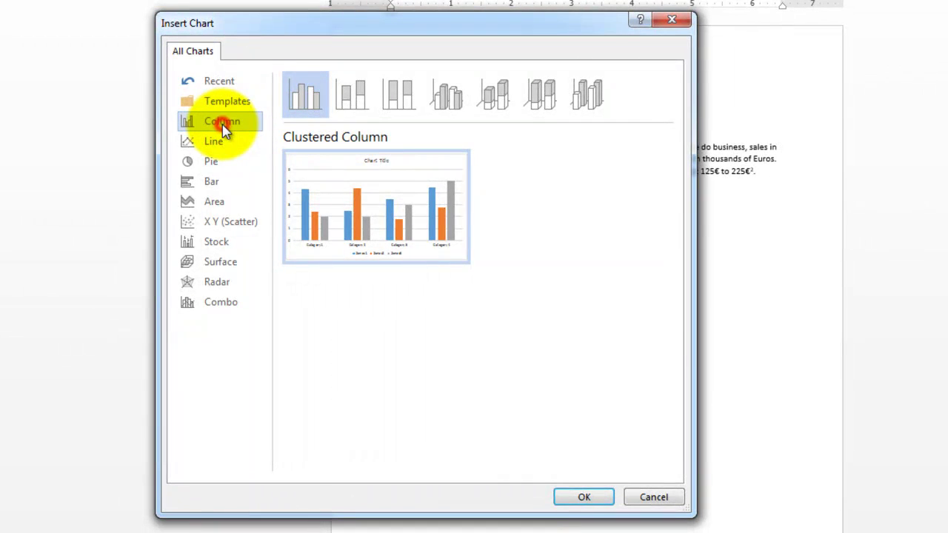
{"action": "left_click", "coordinate": [213, 141]}
{"action": "left_click", "coordinate": [211, 161]}
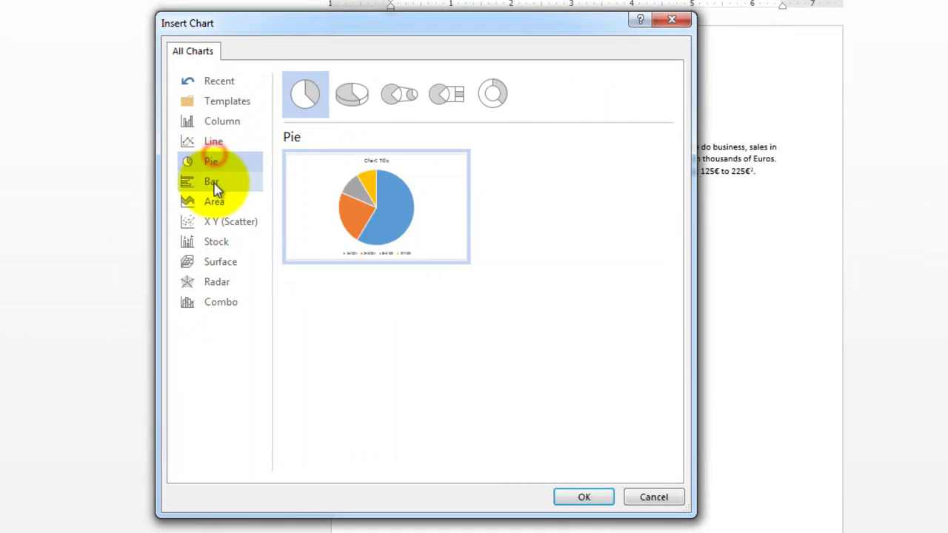
{"action": "left_click", "coordinate": [211, 182]}
{"action": "left_click", "coordinate": [216, 124]}
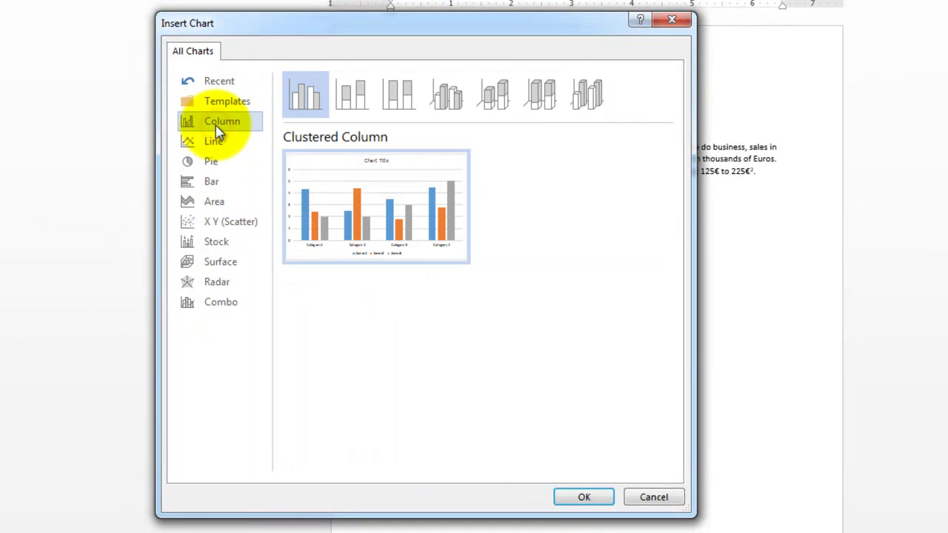
{"action": "left_click", "coordinate": [500, 107]}
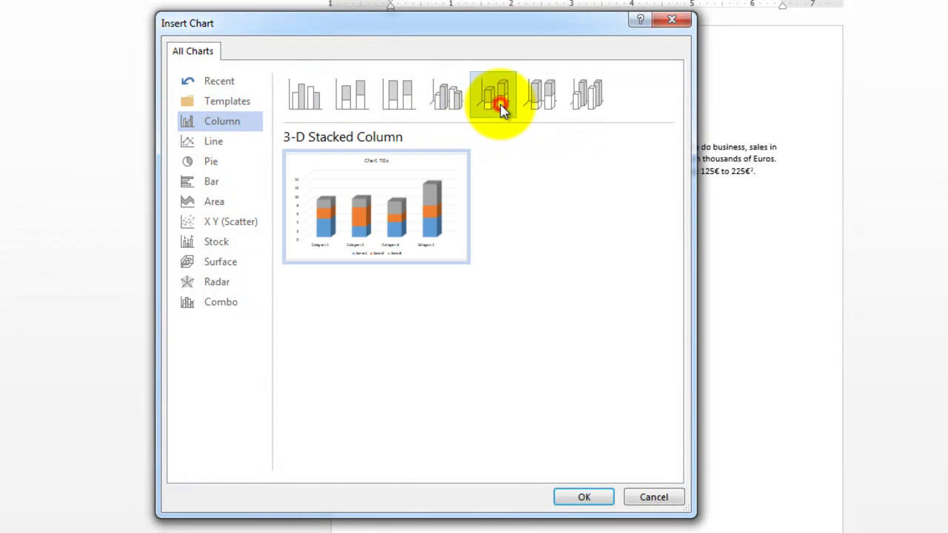
{"action": "left_click", "coordinate": [451, 102]}
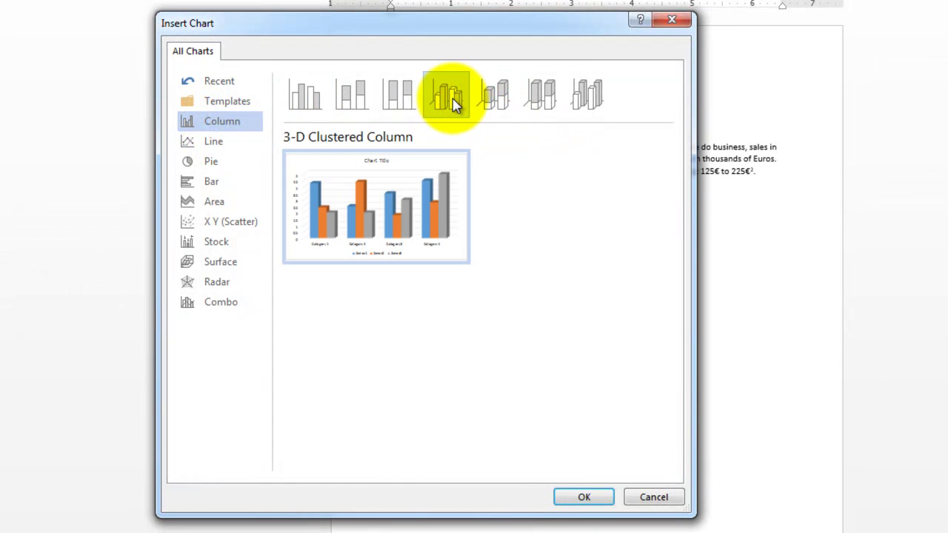
{"action": "left_click", "coordinate": [315, 100]}
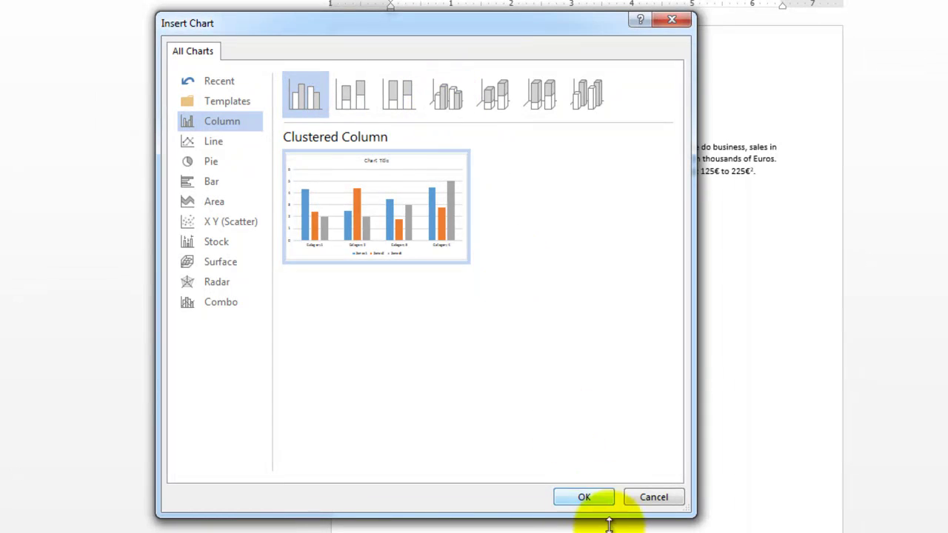
{"action": "left_click", "coordinate": [585, 497]}
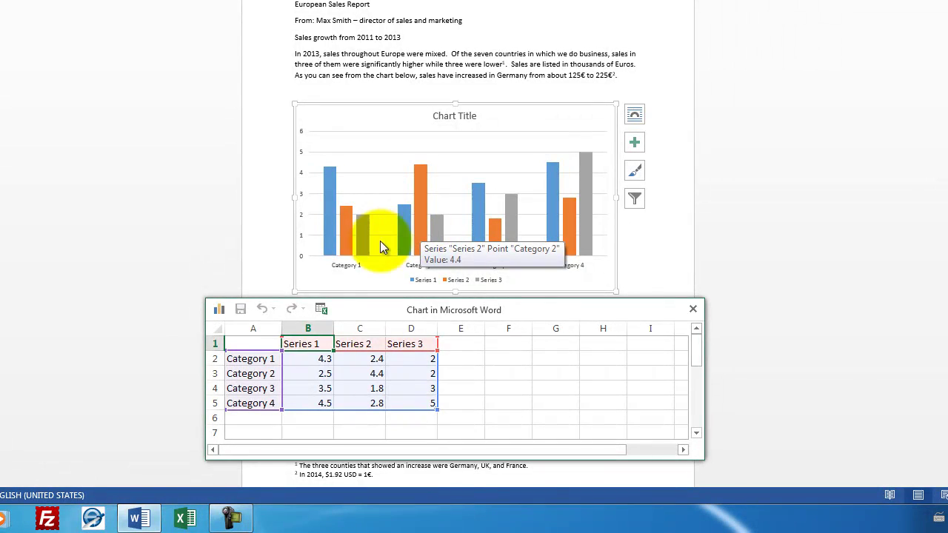
Replace Category 1–4 in the chart data sheet with UK, Italy, France and Russia
{"action": "left_click", "coordinate": [267, 358]}
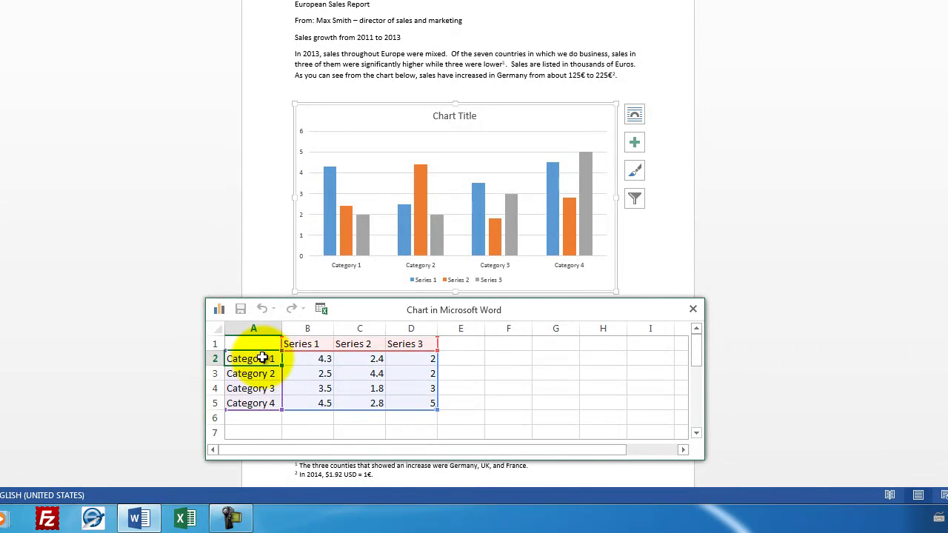
{"action": "type", "text": "UK"}
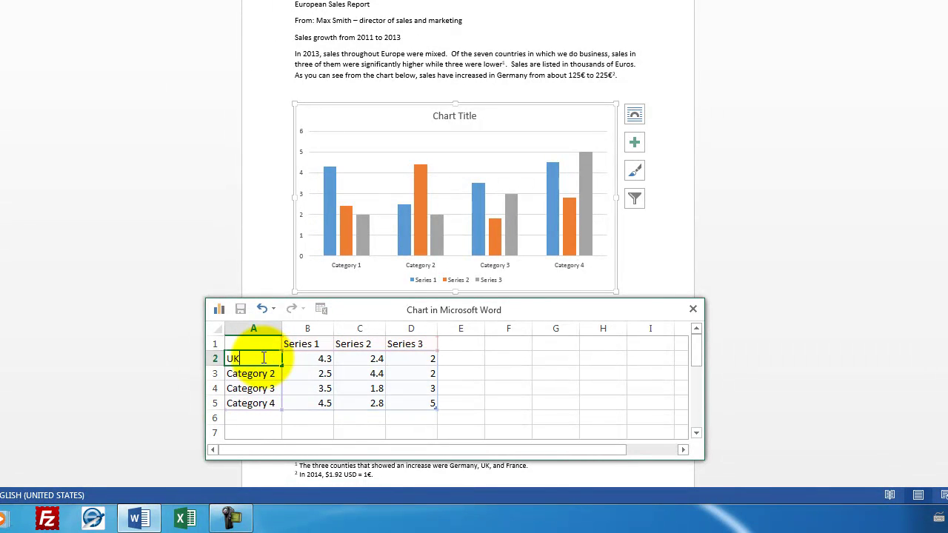
{"action": "key", "text": "Return"}
{"action": "type", "text": "Italy"}
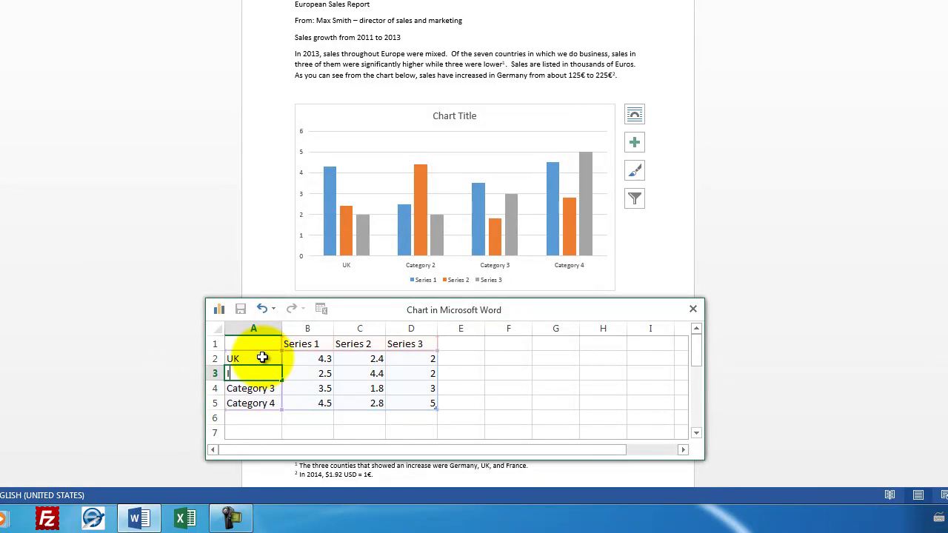
{"action": "key", "text": "Return"}
{"action": "type", "text": "France"}
{"action": "key", "text": "Return"}
{"action": "type", "text": "Russia"}
{"action": "key", "text": "Return"}
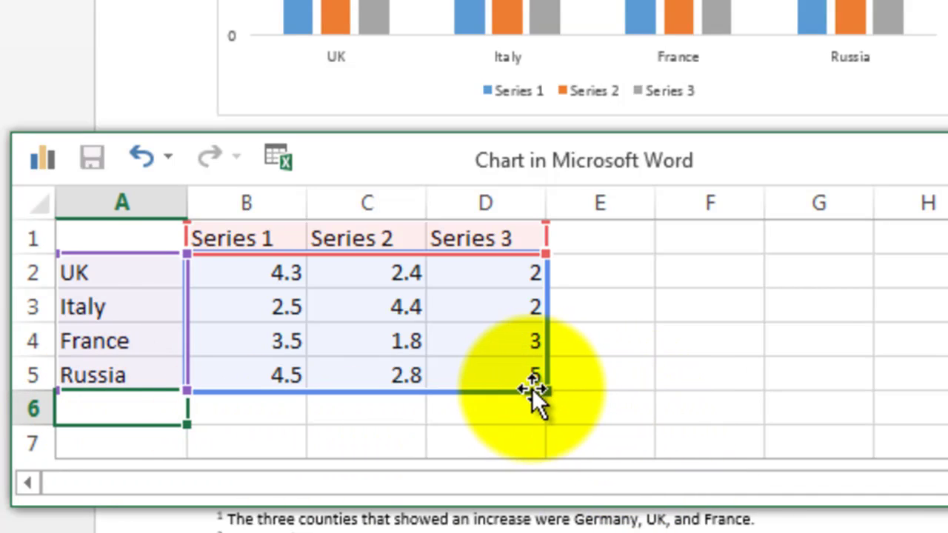
Extend the chart data range to row 8 and enlarge the data window for seven countries
{"action": "left_click_drag", "start_coordinate": [546, 394], "coordinate": [546, 452]}
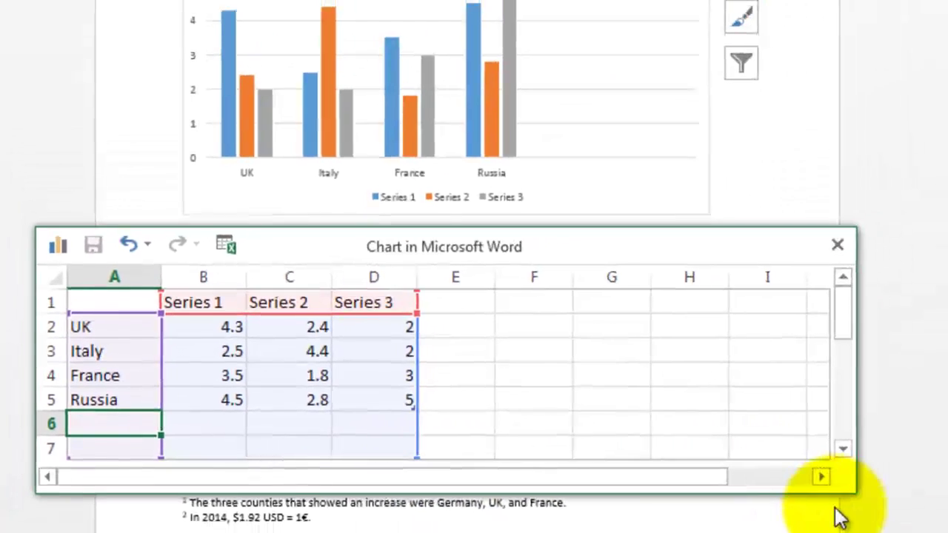
{"action": "left_click_drag", "start_coordinate": [845, 497], "coordinate": [852, 529]}
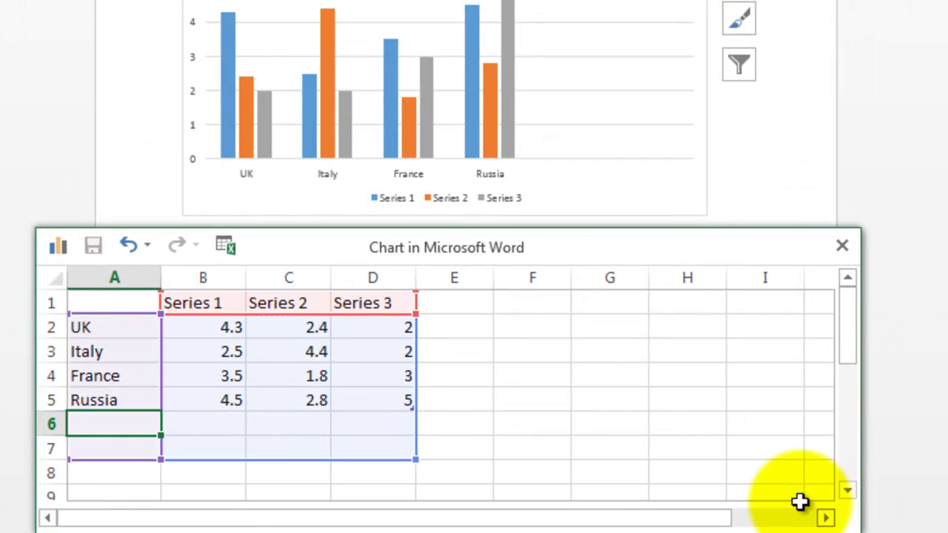
{"action": "left_click_drag", "start_coordinate": [467, 238], "coordinate": [461, 126]}
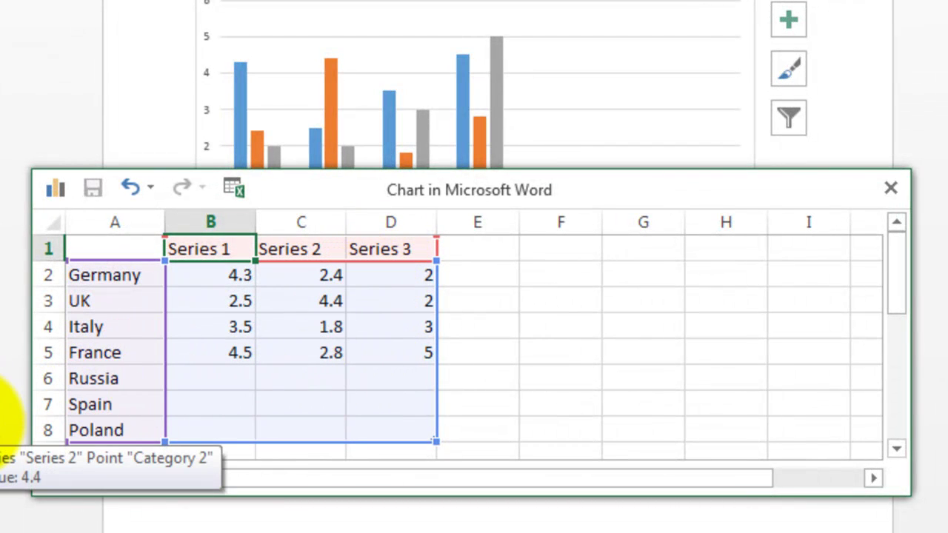
Rename Series 1–3 in B1:D1 to 2011, 2012 and 2013
{"action": "type", "text": "2011"}
{"action": "key", "text": "Tab"}
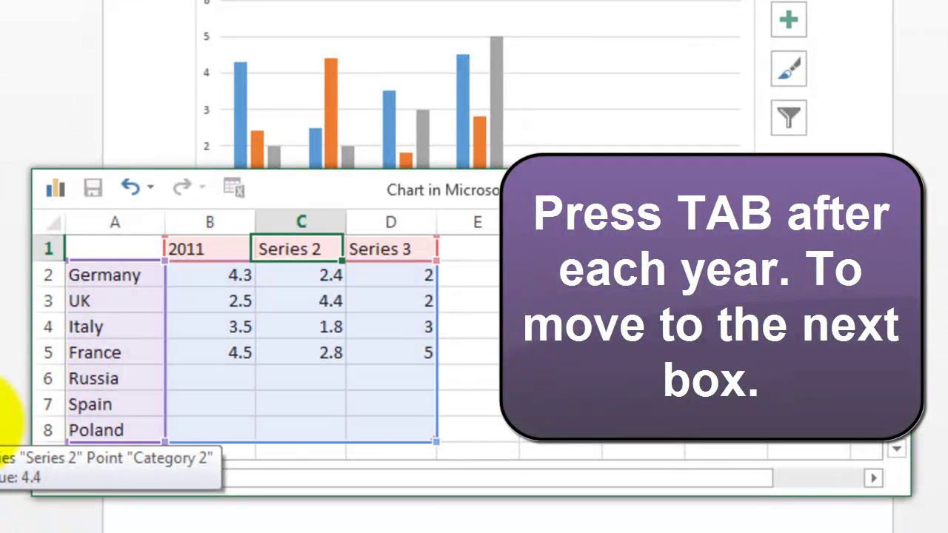
{"action": "type", "text": "2012"}
{"action": "key", "text": "Tab"}
{"action": "type", "text": "2013"}
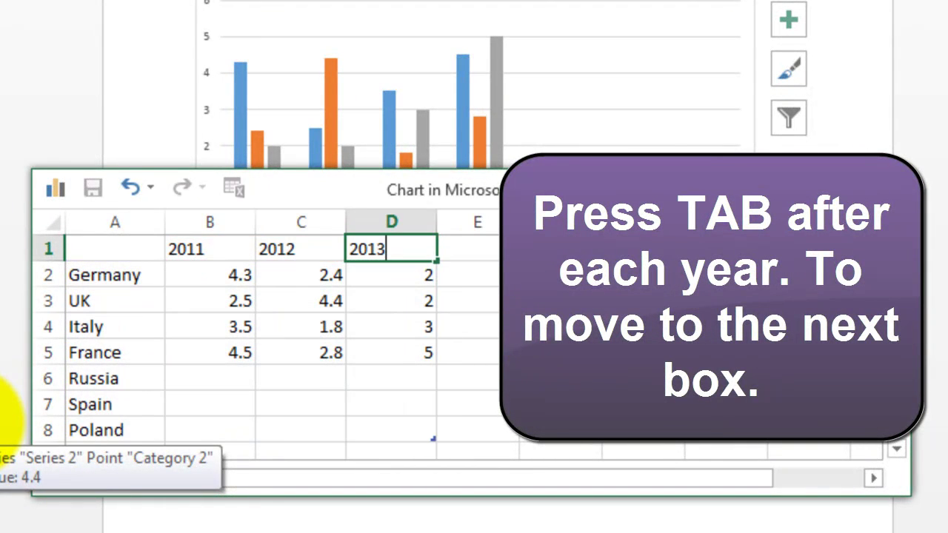
{"action": "key", "text": "Return"}
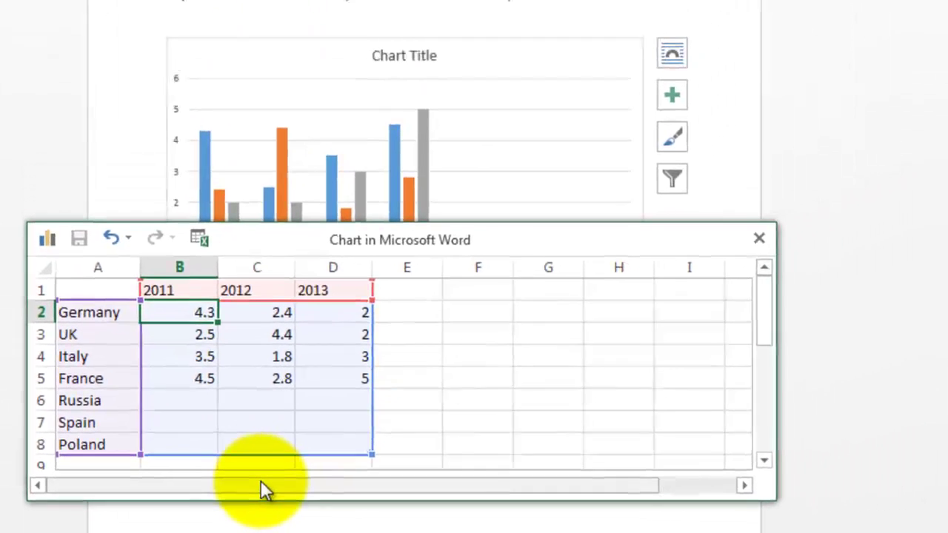
Enter Germany's sales for 2011–2013: 133, 170 and 225
{"action": "type", "text": "133"}
{"action": "key", "text": "Return"}
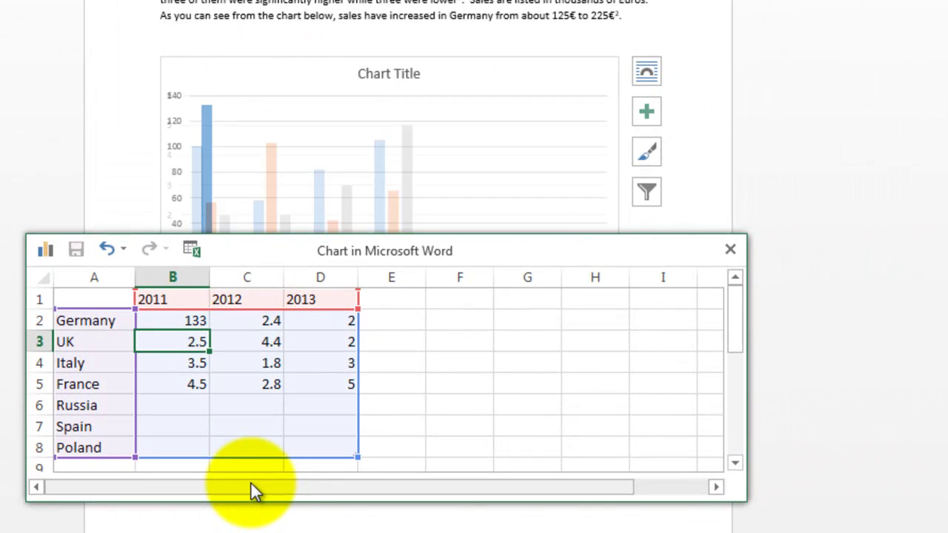
{"action": "key", "text": "Tab"}
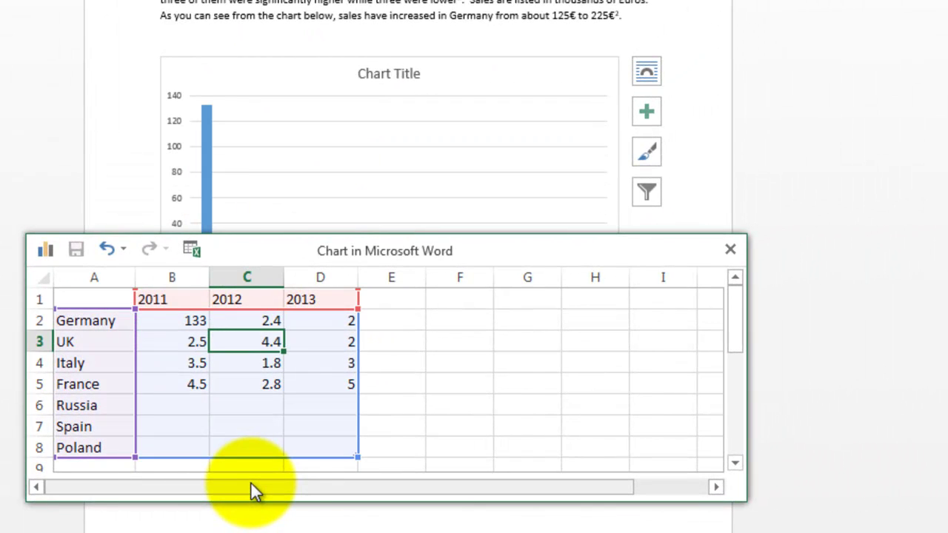
{"action": "key", "text": "Up"}
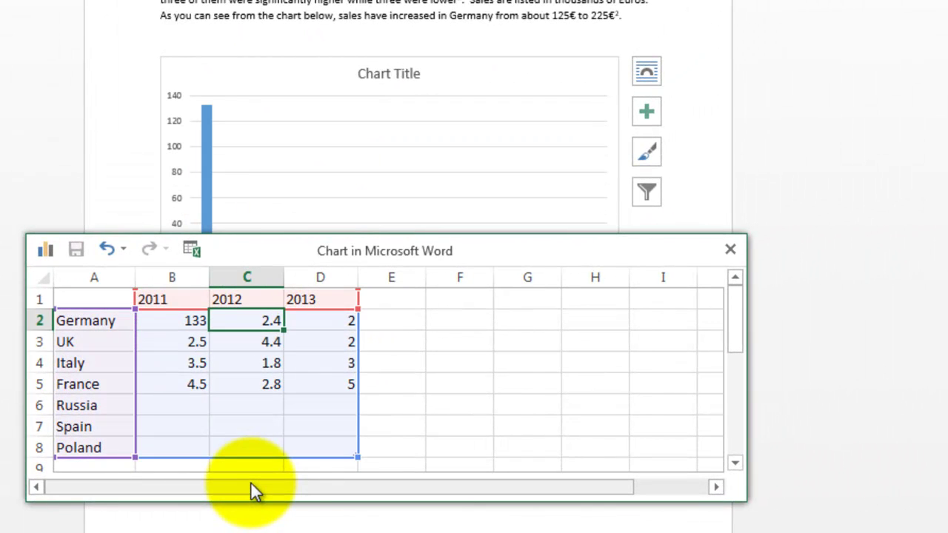
{"action": "type", "text": "170"}
{"action": "key", "text": "Return"}
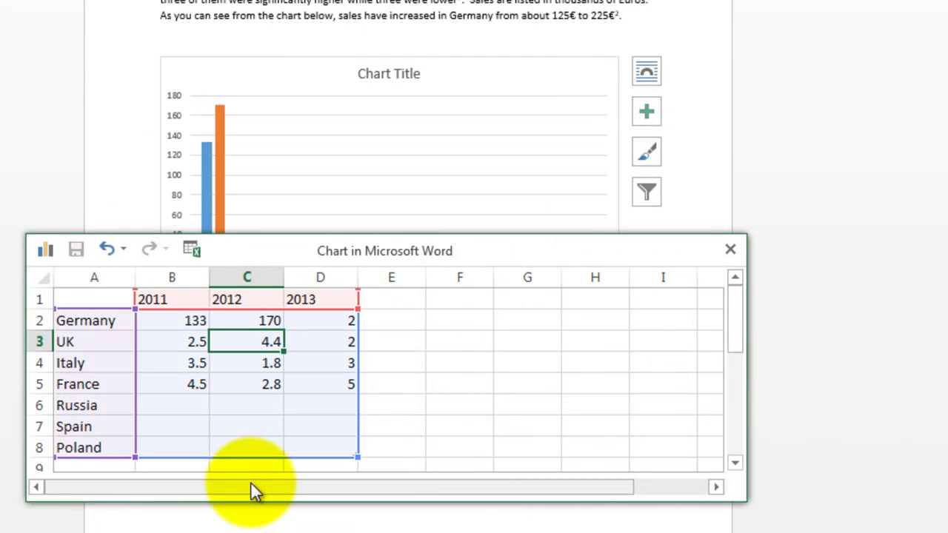
{"action": "key", "text": "Up"}
{"action": "key", "text": "Tab"}
{"action": "type", "text": "2"}
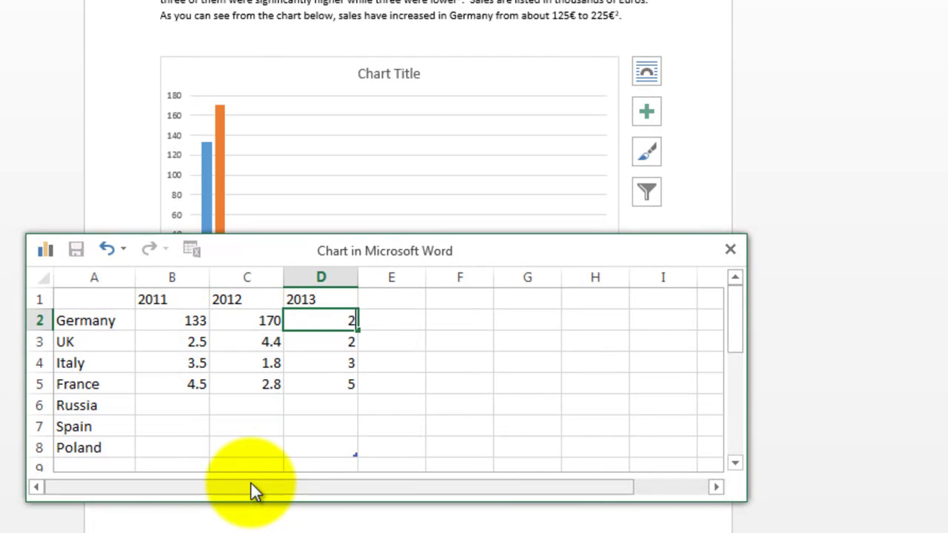
{"action": "type", "text": "25"}
{"action": "key", "text": "Return"}
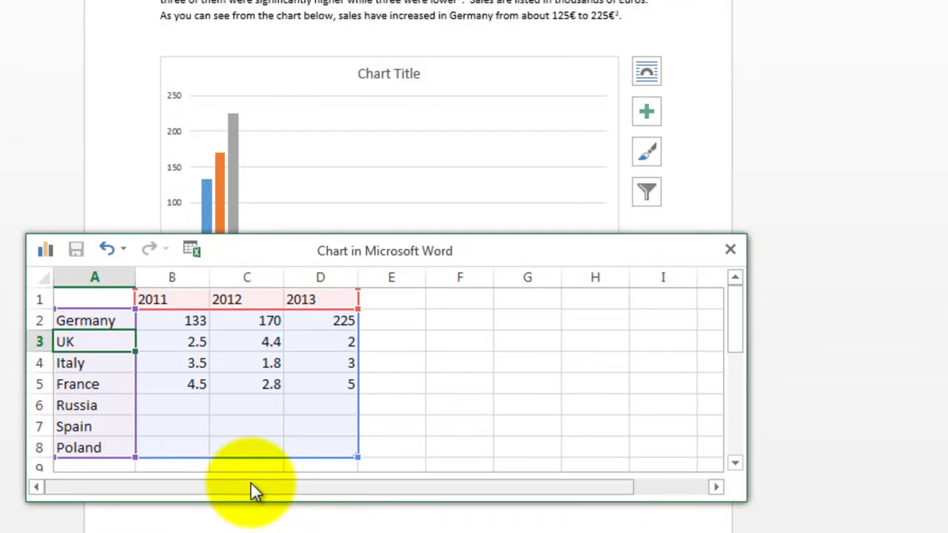
Enter UK's 2011 and 2012 sales of 99 and 103, and lower the data window
{"action": "type", "text": "99"}
{"action": "key", "text": "Tab"}
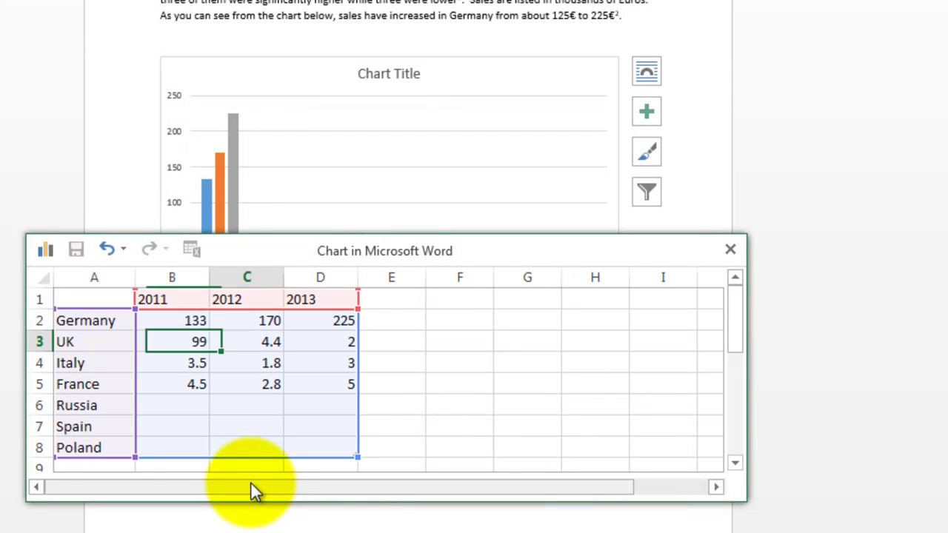
{"action": "type", "text": "103"}
{"action": "key", "text": "Tab"}
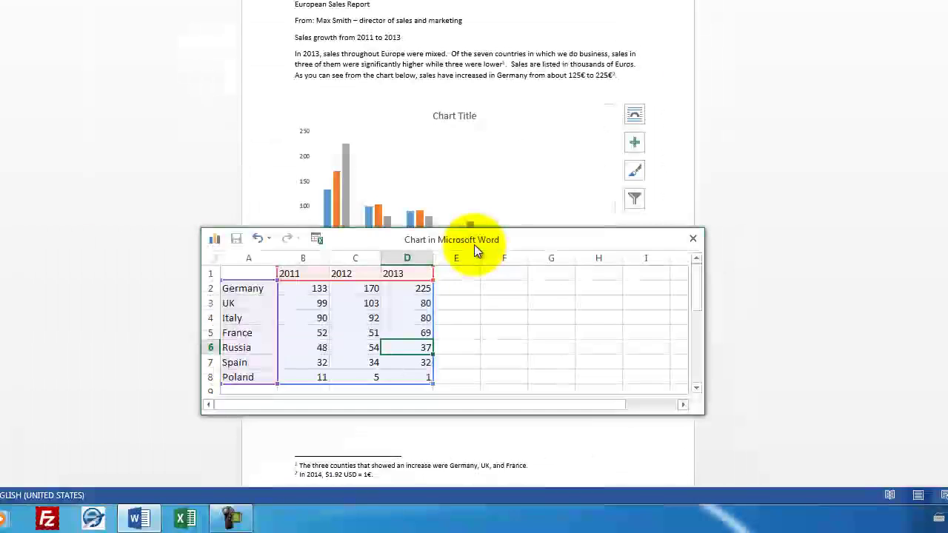
{"action": "left_click_drag", "start_coordinate": [471, 238], "coordinate": [478, 291]}
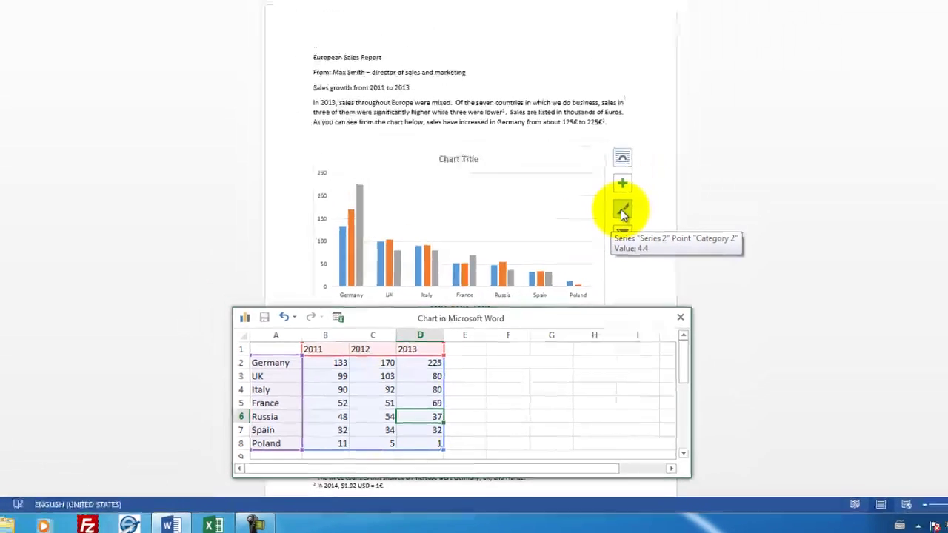
Apply the second chart style with value labels and recolour the bars with a monochromatic gold palette
{"action": "left_click", "coordinate": [622, 211]}
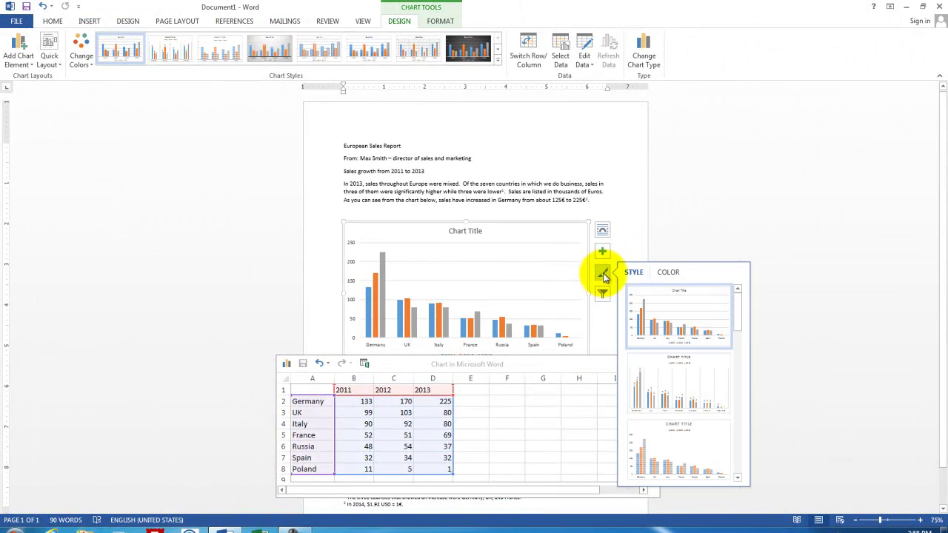
{"action": "left_click", "coordinate": [684, 379]}
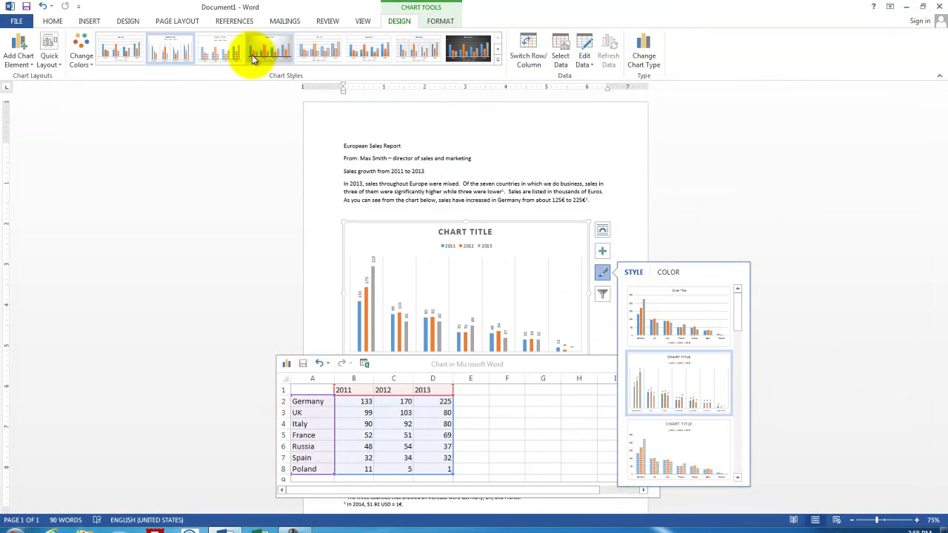
{"action": "left_click", "coordinate": [81, 53]}
{"action": "left_click", "coordinate": [85, 175]}
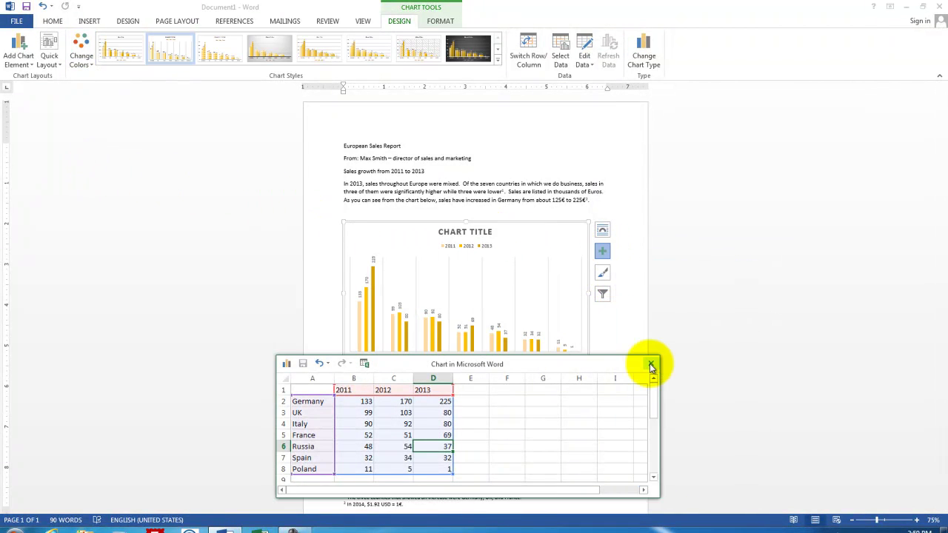
Close the chart data sheet and add a data table of the 2011–2013 figures beneath the chart
{"action": "left_click", "coordinate": [651, 366]}
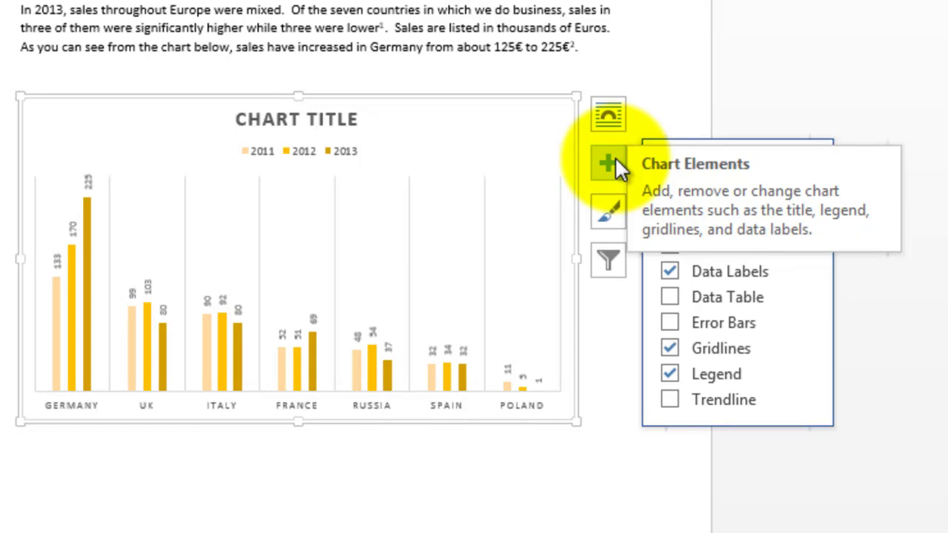
{"action": "left_click", "coordinate": [670, 297]}
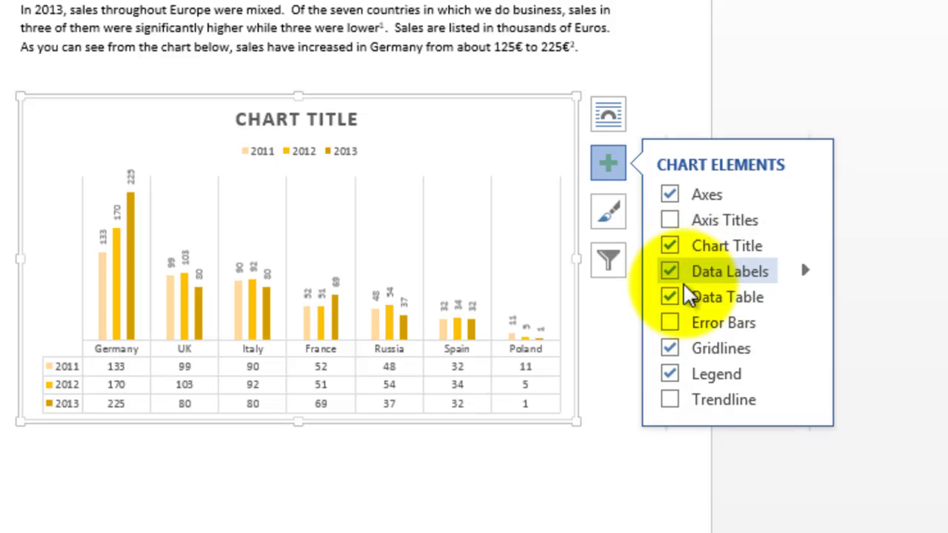
{"action": "left_click", "coordinate": [360, 308]}
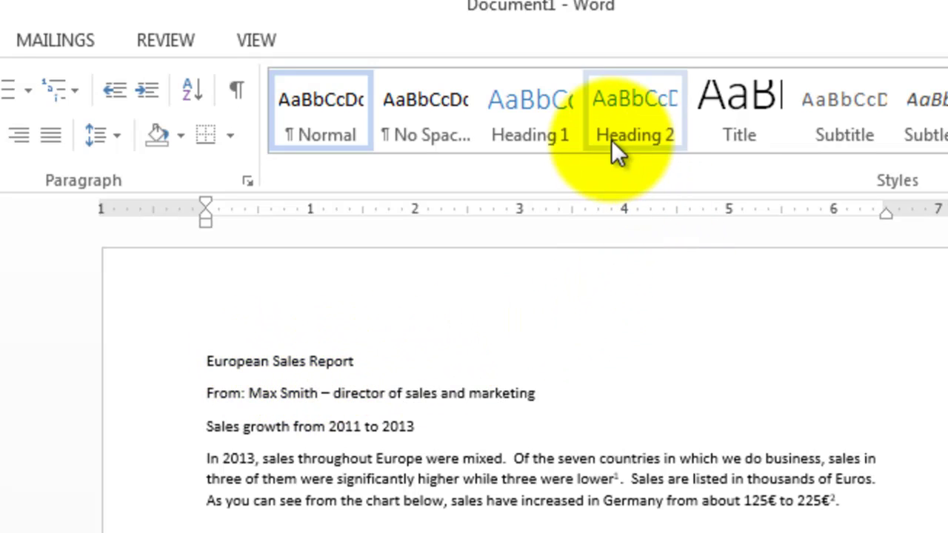
Style 'European Sales Report' and 'Sales growth from 2011 to 2013' as Heading 1
{"action": "left_click", "coordinate": [550, 122]}
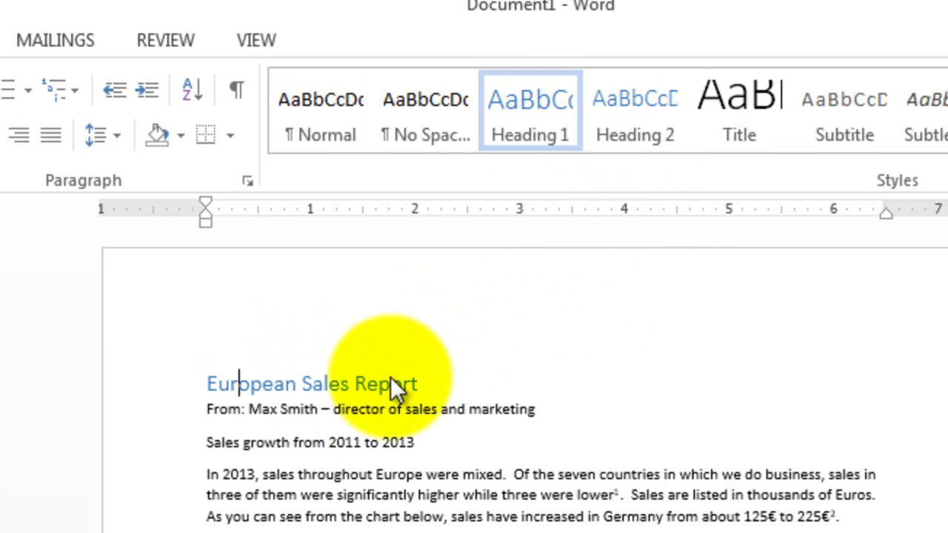
{"action": "left_click", "coordinate": [224, 441]}
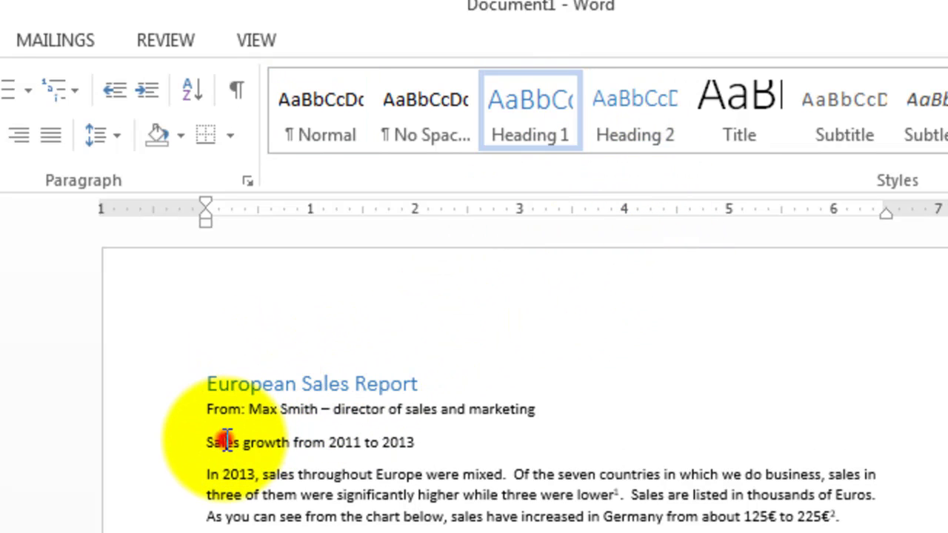
{"action": "left_click", "coordinate": [522, 118]}
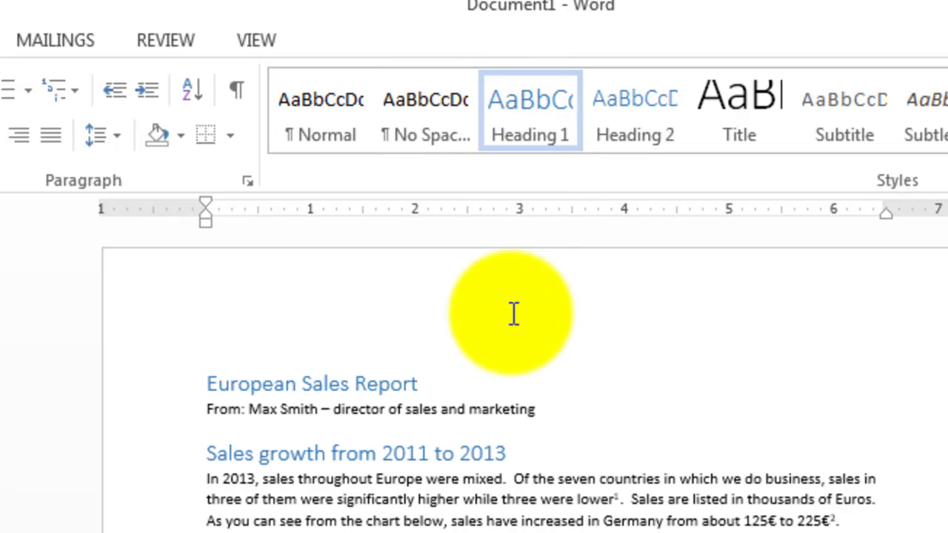